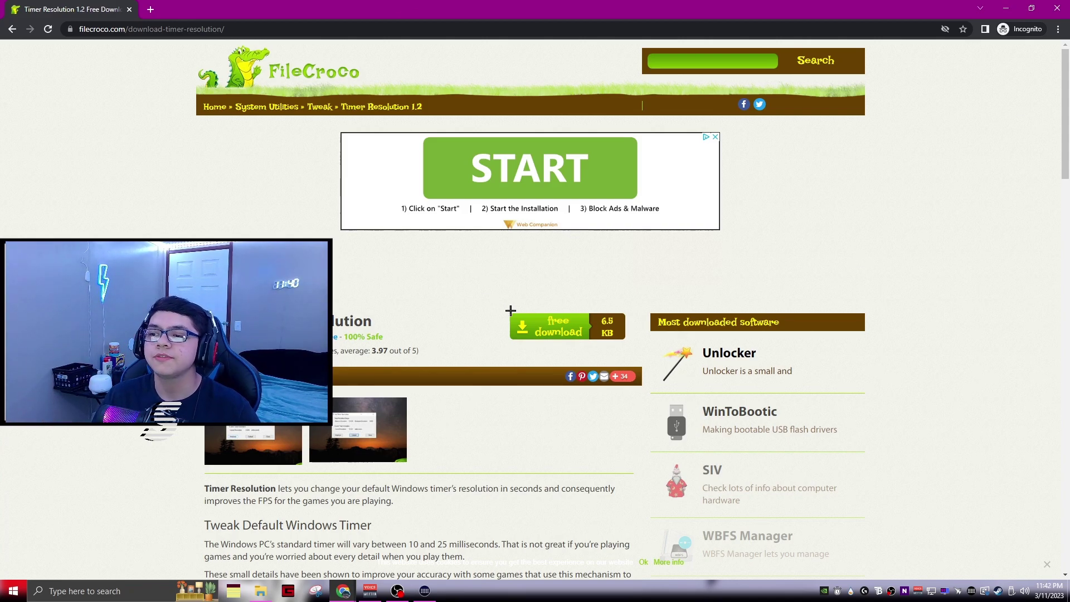
Step: Download TimerResolution (9).zip from FileCroco, dismissing the pop-up ad, and open the zip
click(580, 328)
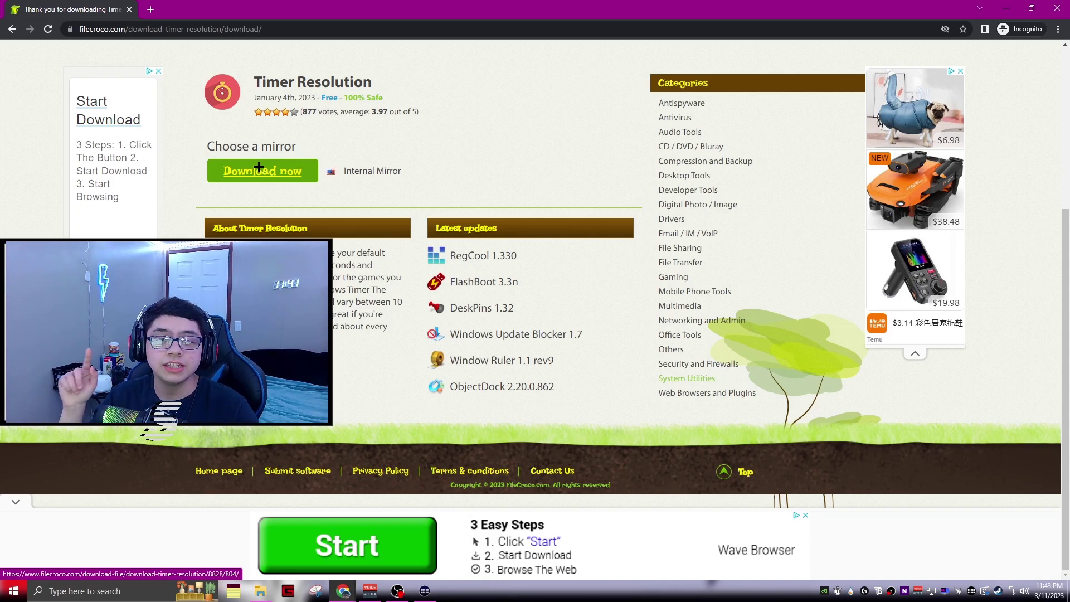
click(259, 167)
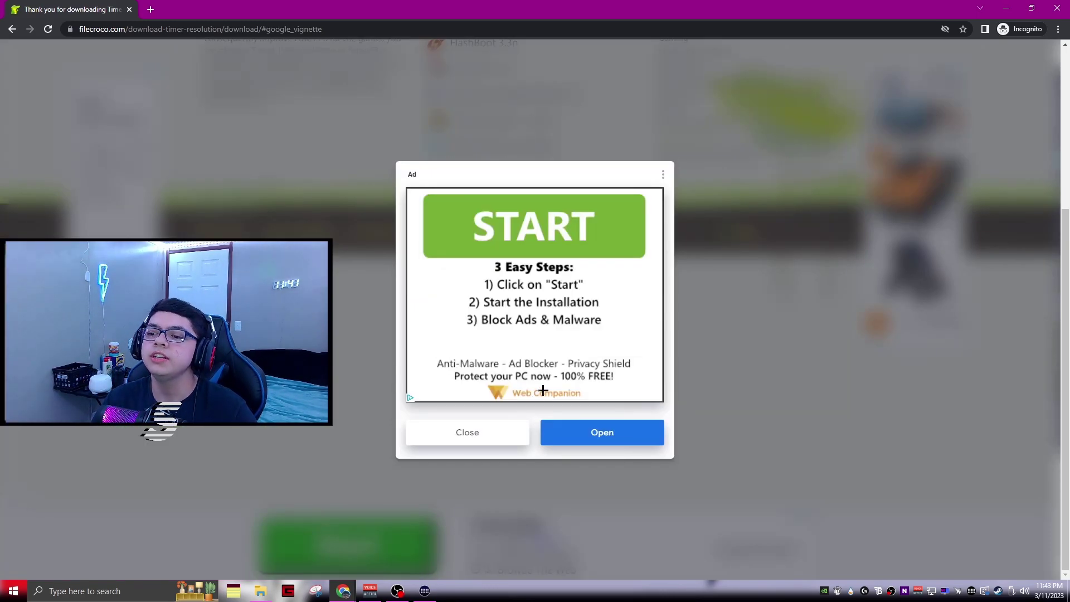
click(478, 433)
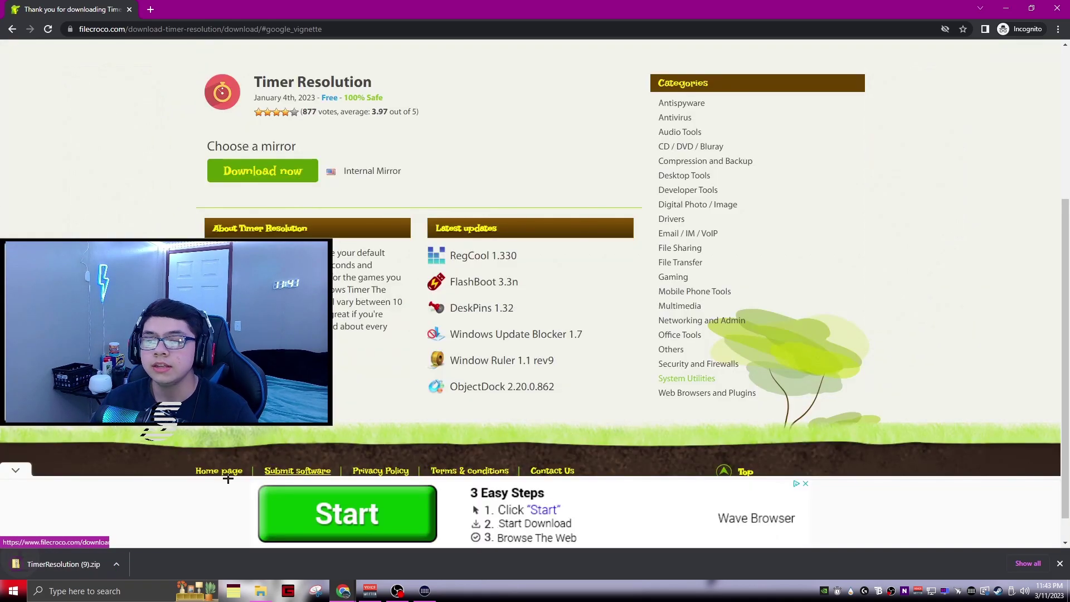
click(57, 565)
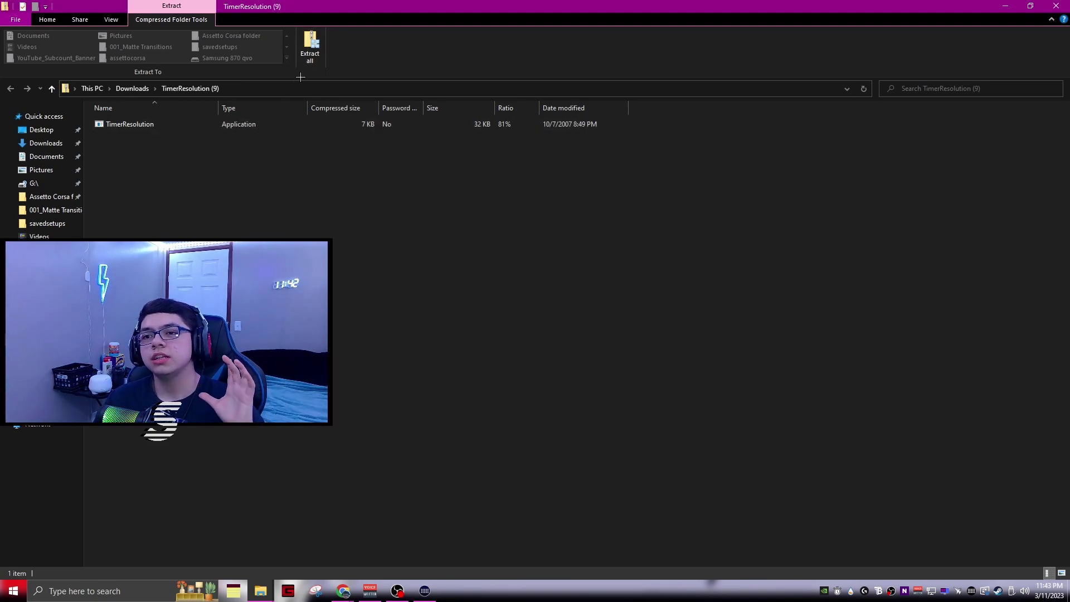
Step: Extract TimerResolution (9).zip into Downloads and shrink the extracted folder's window over the zip view
click(310, 50)
click(634, 403)
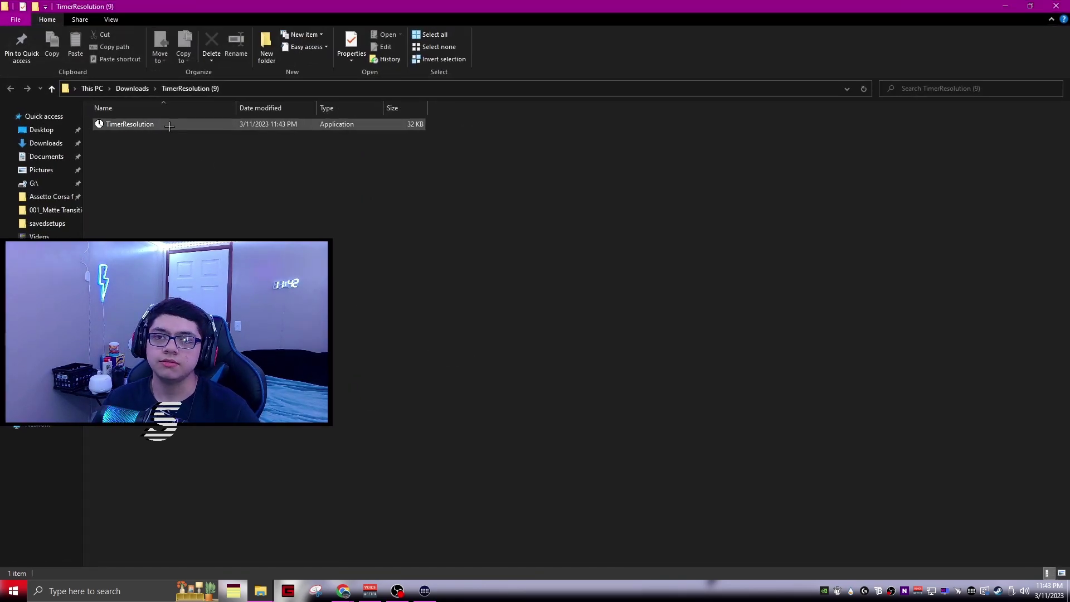
click(130, 125)
right_click(170, 130)
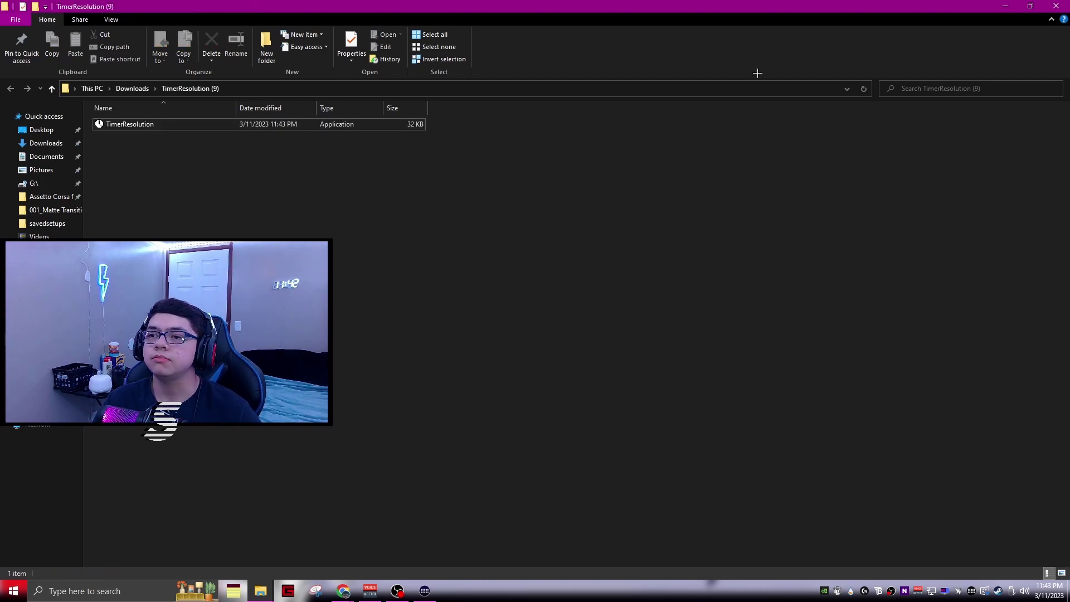
drag(708, 7, 751, 69)
Step: In TimerResolution's Properties, enable compatibility mode and choose plain Windows Vista
right_click(661, 186)
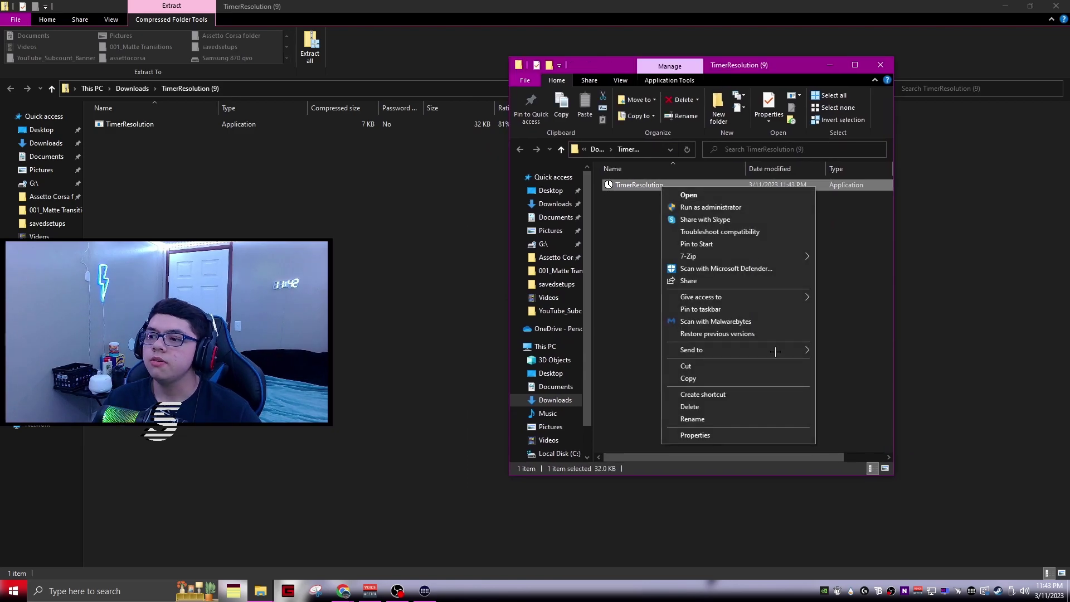
click(691, 436)
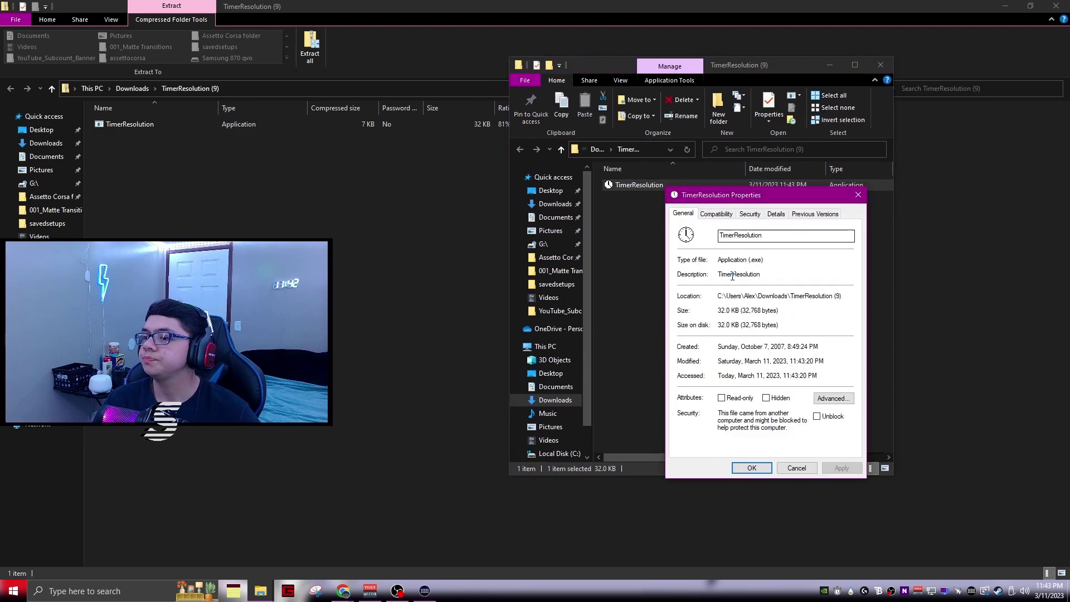
click(728, 214)
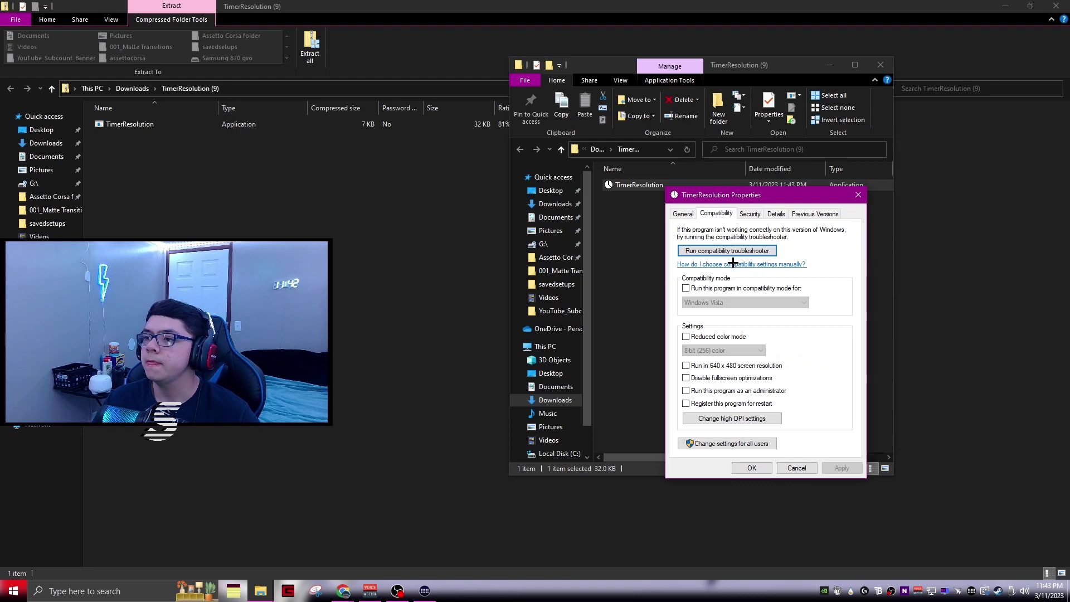
click(685, 288)
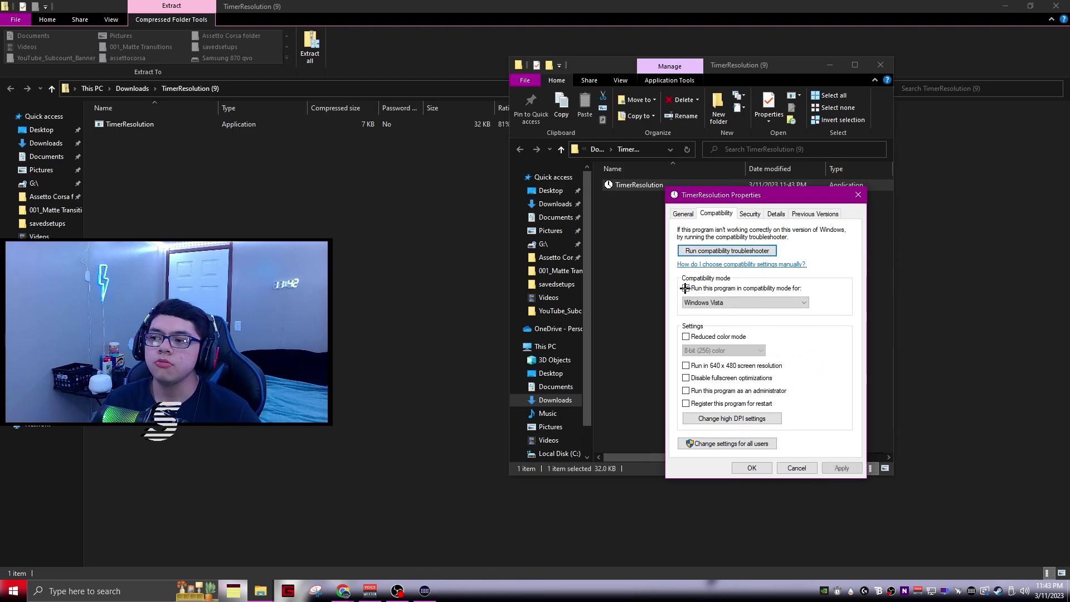
click(732, 304)
click(721, 342)
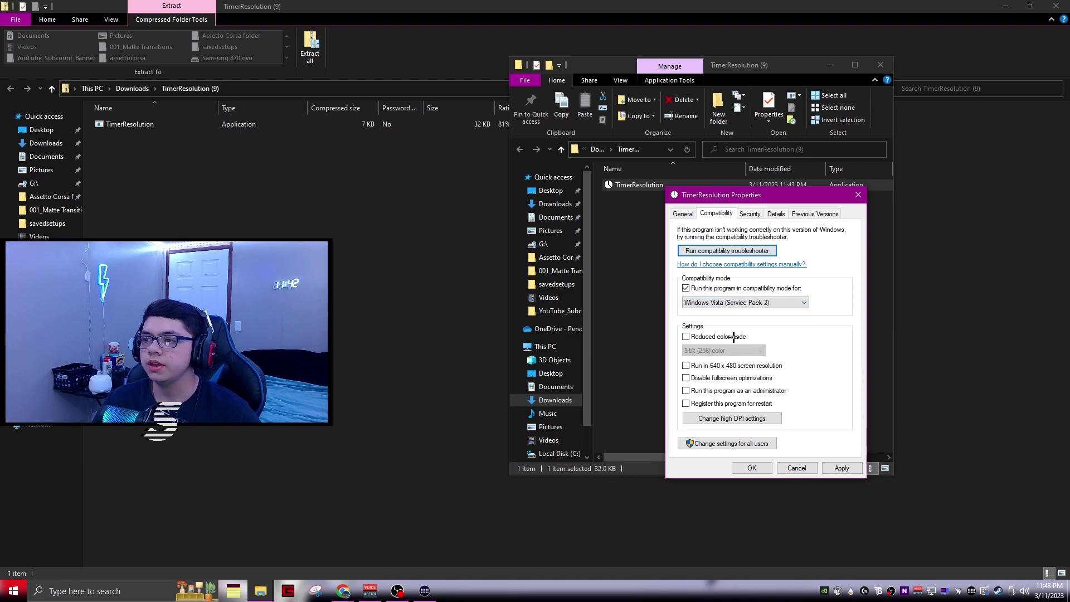
click(739, 304)
click(736, 338)
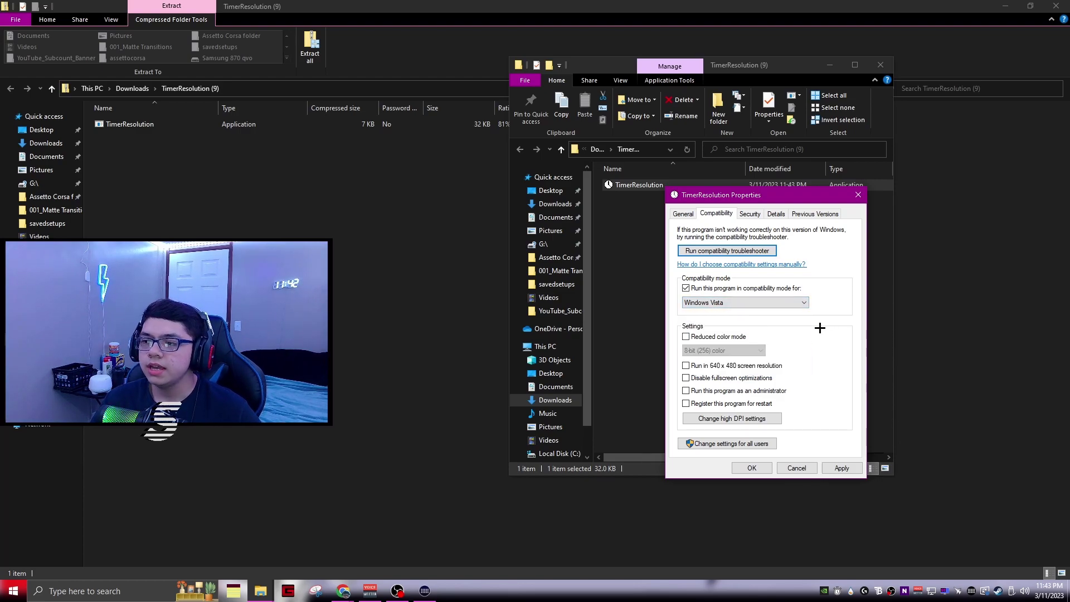
drag(769, 194, 764, 180)
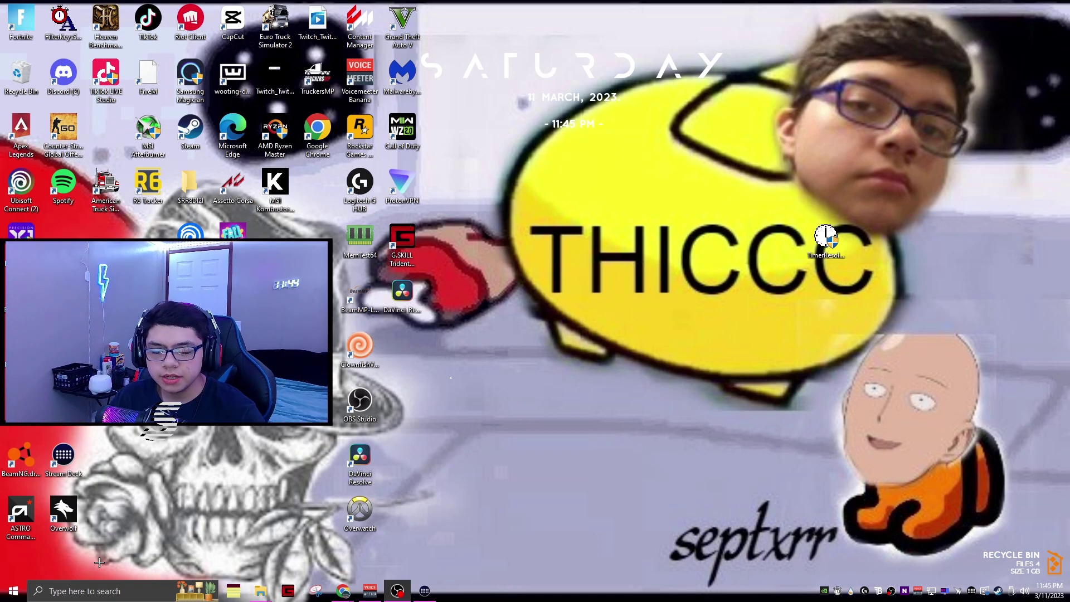
Step: Search Windows for Command Prompt, correcting the mistyped 'commsn' search text
key(super)
text(commsn)
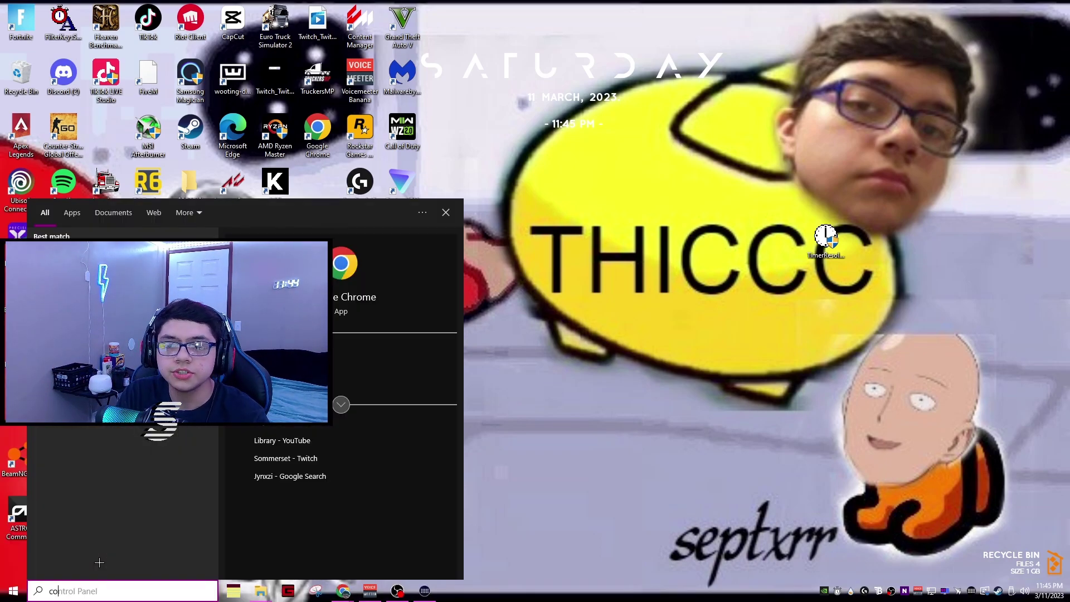
key(BackSpace)
key(BackSpace)
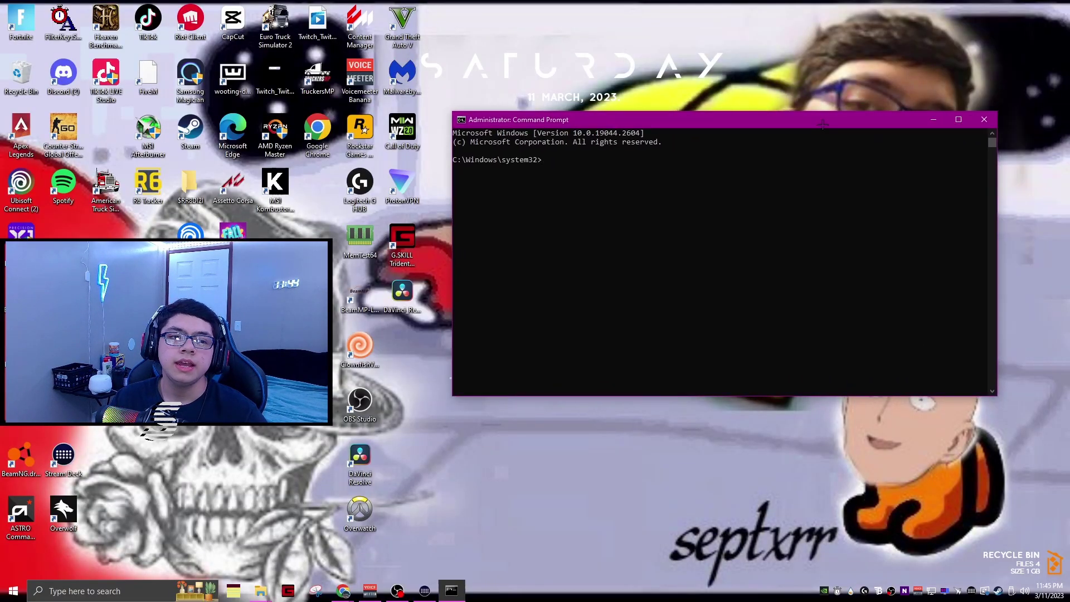
Step: Paste and run 'bcdedit /set useplatformtick yes' in the administrator Command Prompt
drag(837, 128, 802, 129)
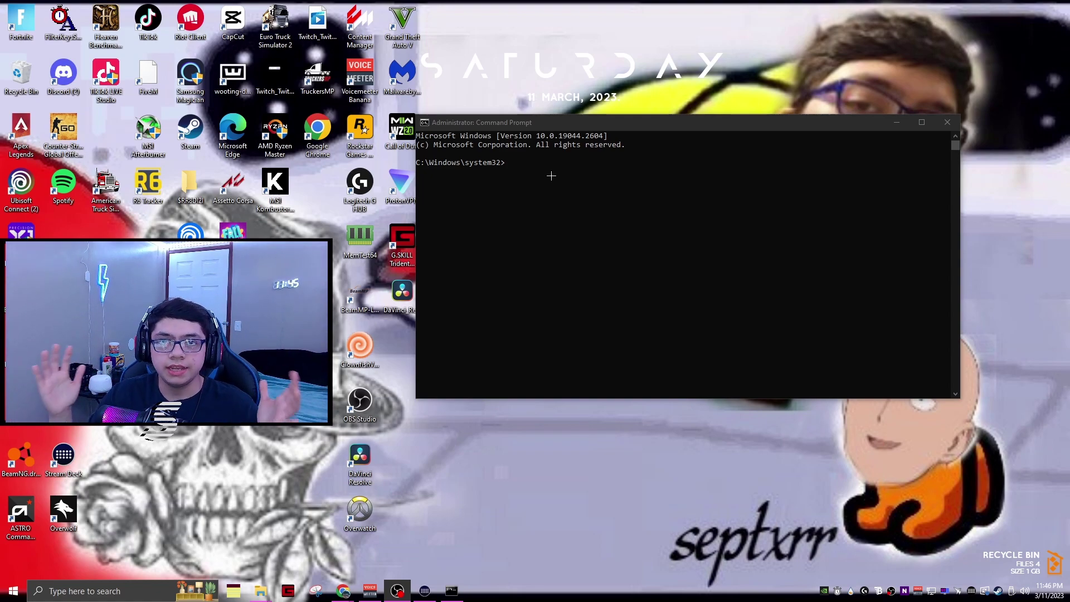
click(546, 163)
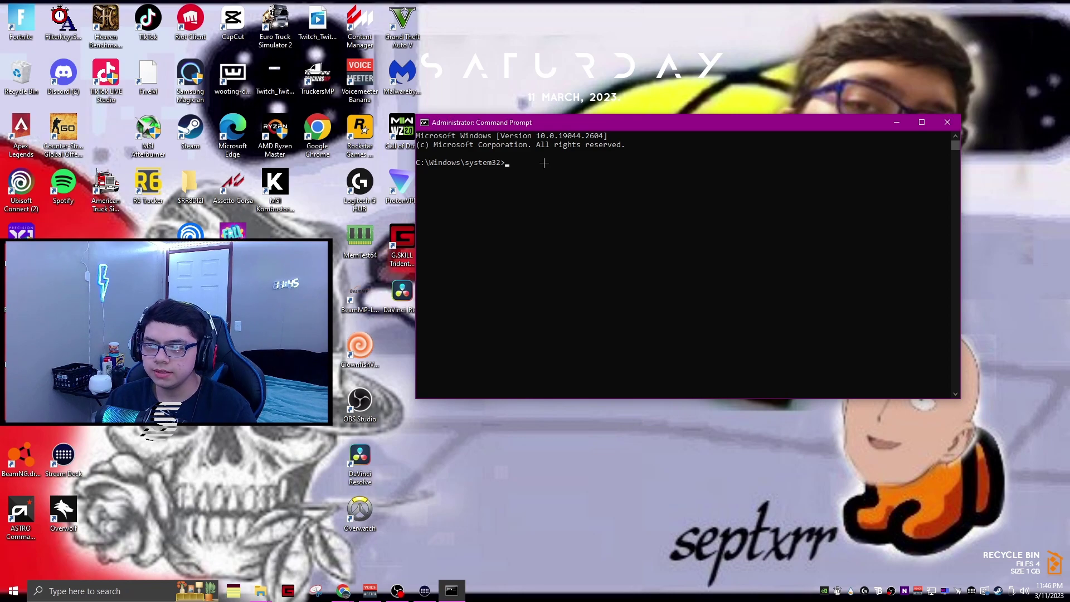
text(bcdedit /set useplatformtick yes)
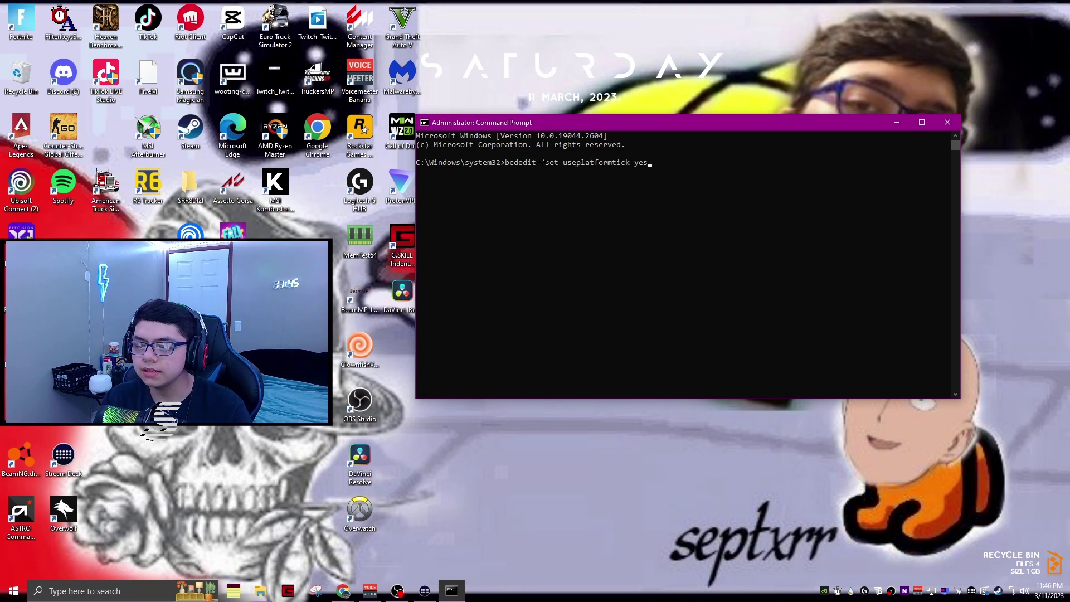
key(Return)
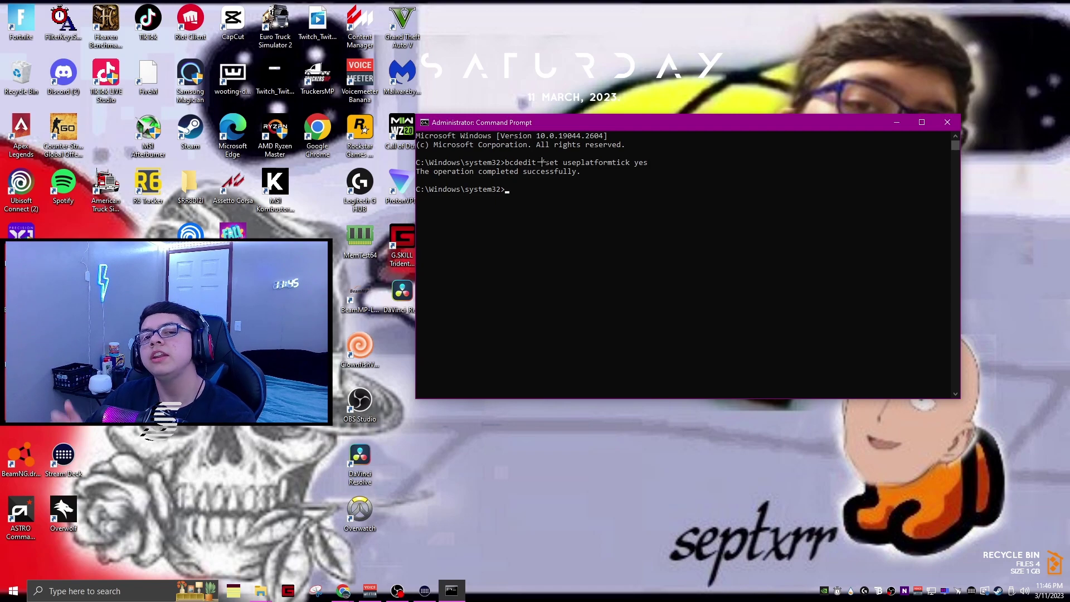
Step: Close Command Prompt with Alt+F4 and start TimerResolution from its desktop icon
key(alt+F4)
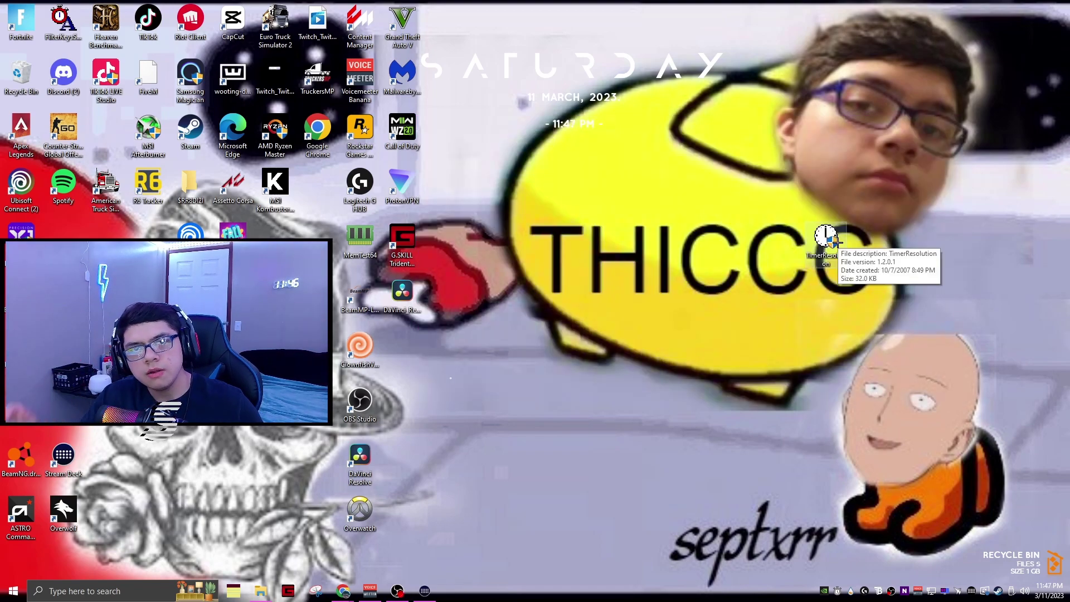
click(831, 239)
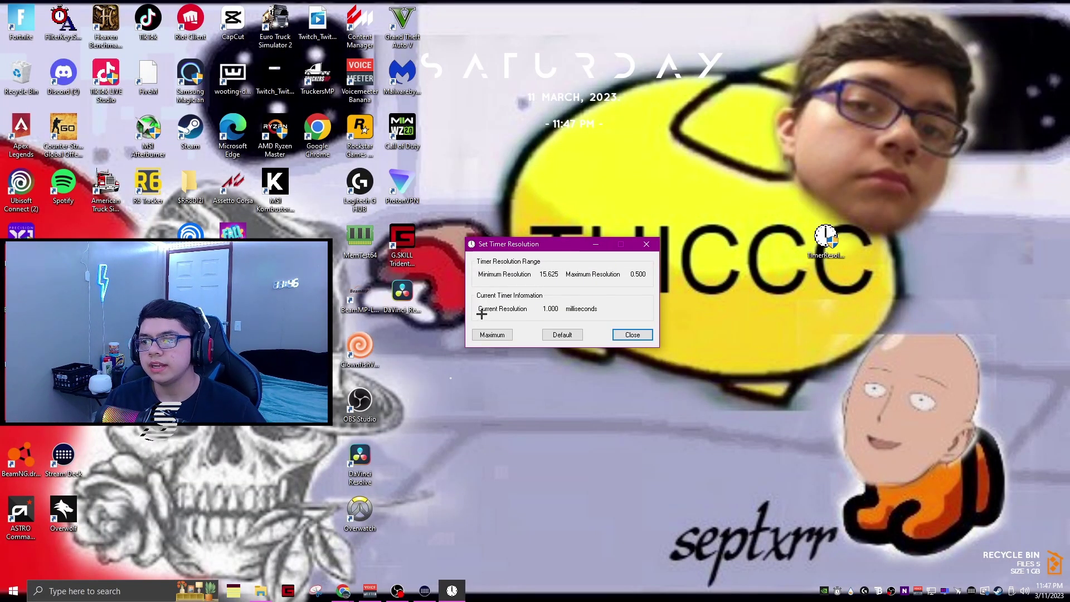
Step: Apply the Maximum setting so the current resolution reads 0.500 milliseconds
click(497, 337)
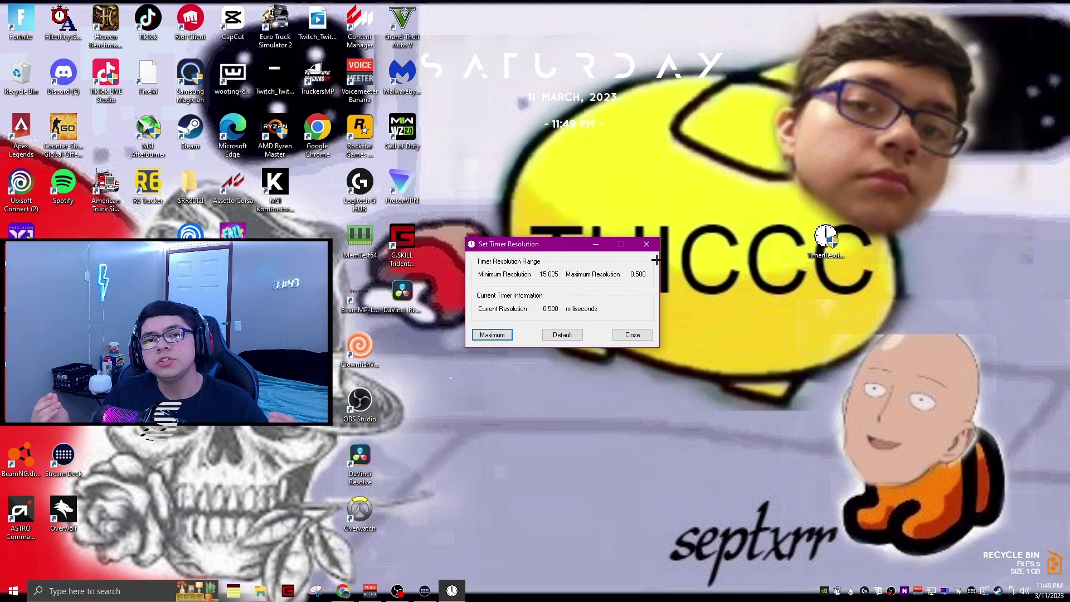
click(1059, 154)
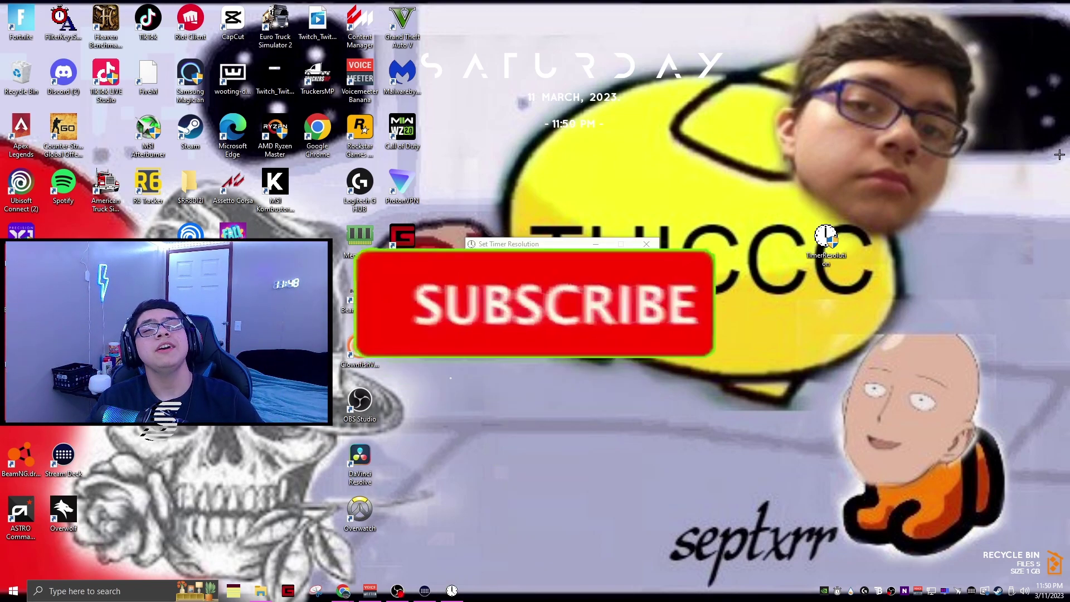